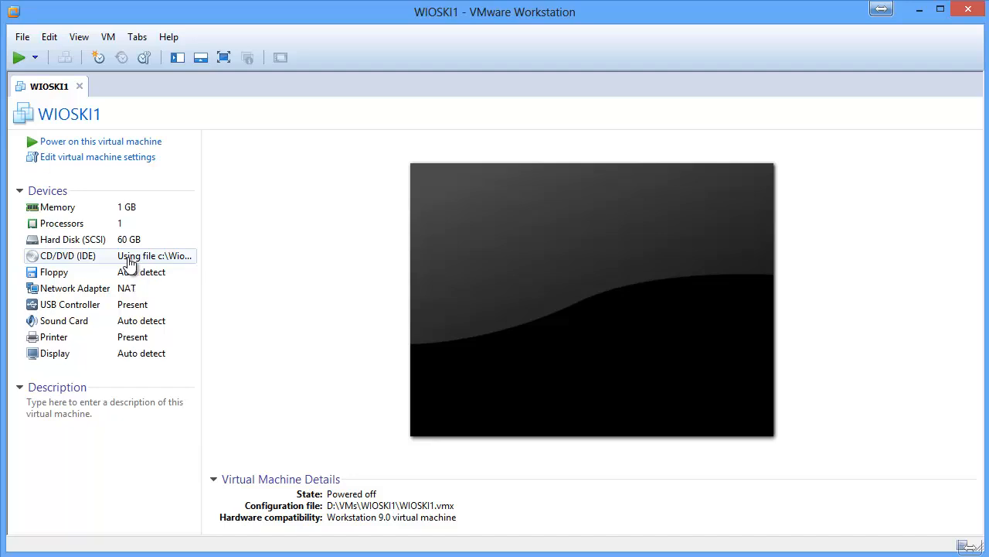
Power on the WIOSKI1 virtual machine and wait for the erase-hard-drive prompt
click(82, 144)
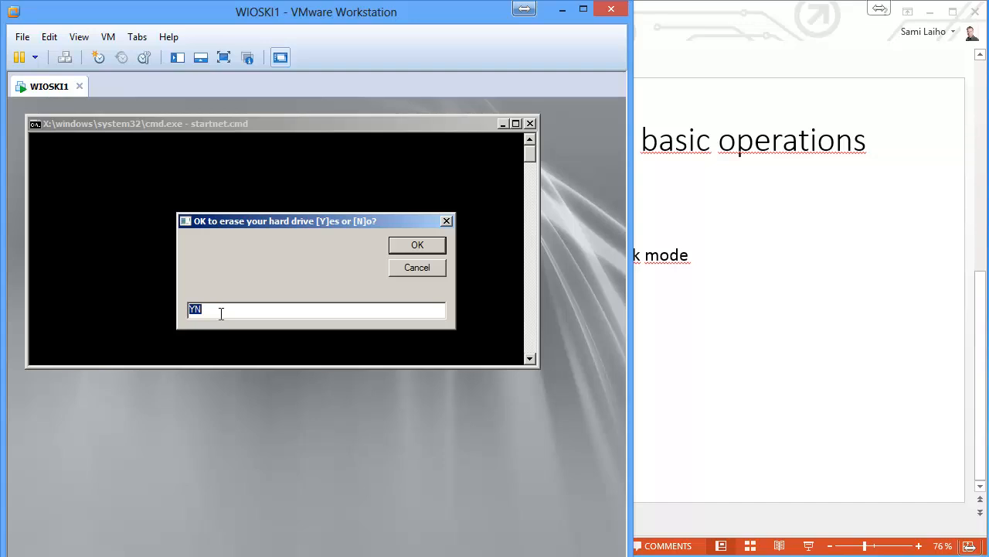
text(Y)
Confirm erasing the drive, the 64-bit Windows 8 install and the computer name WIO1
key(Return)
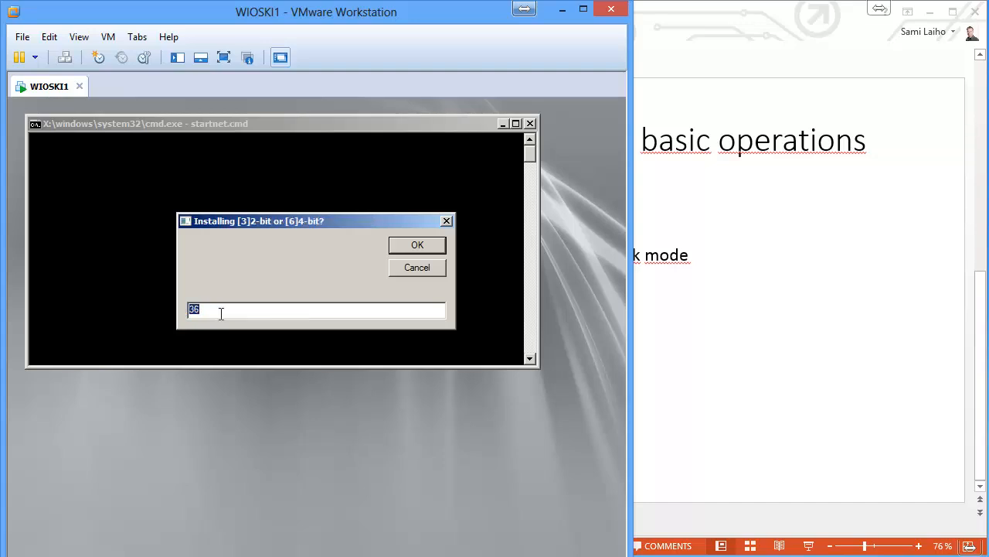
text(6)
key(Return)
text(8)
key(Return)
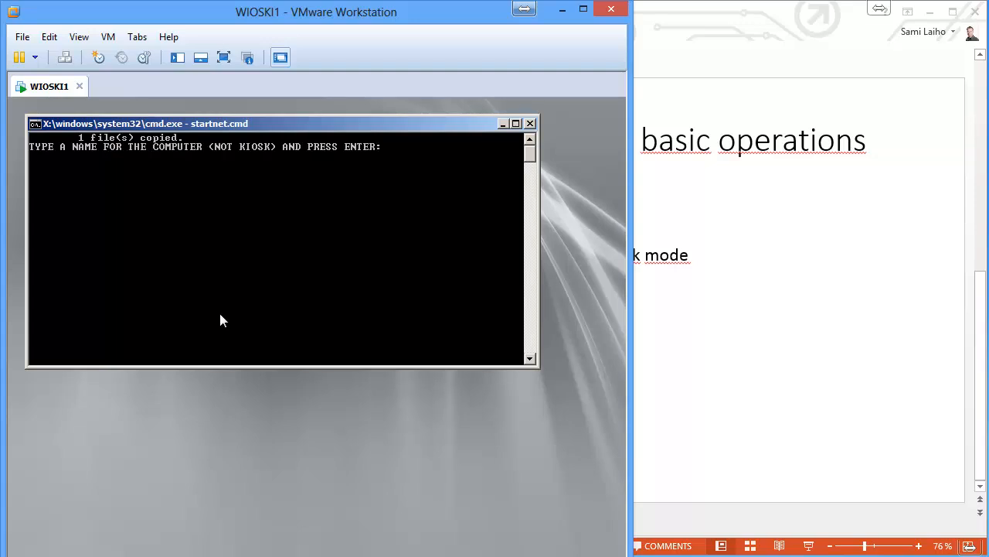
text(WIO1)
key(Return)
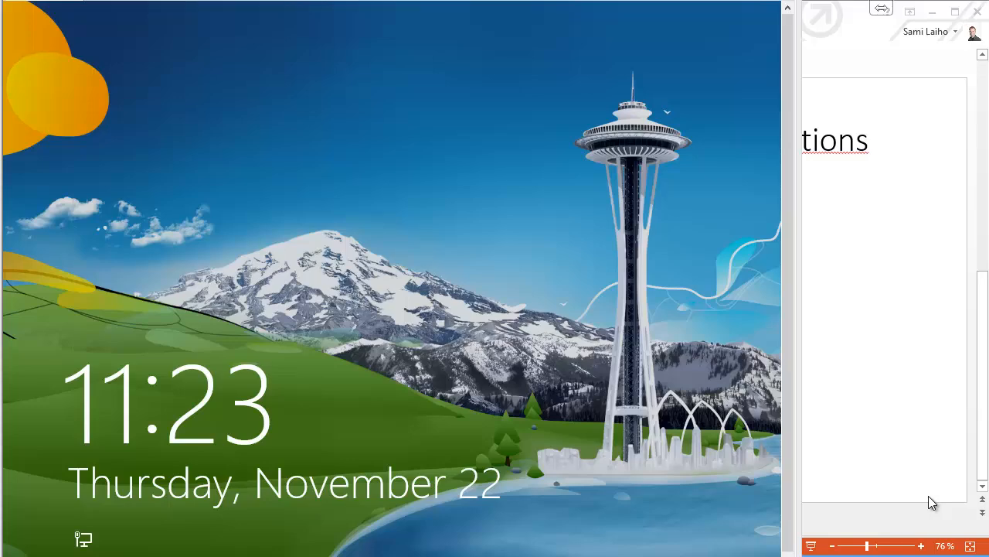
Dismiss the lock screen and sign in as Maintenance with its password
click(454, 294)
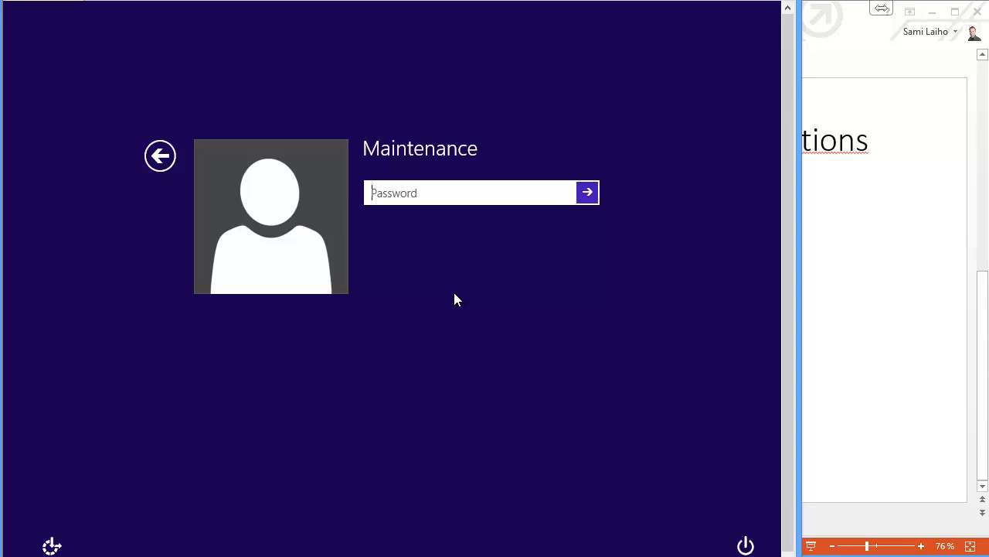
text(passwo)
text(r)
key(Return)
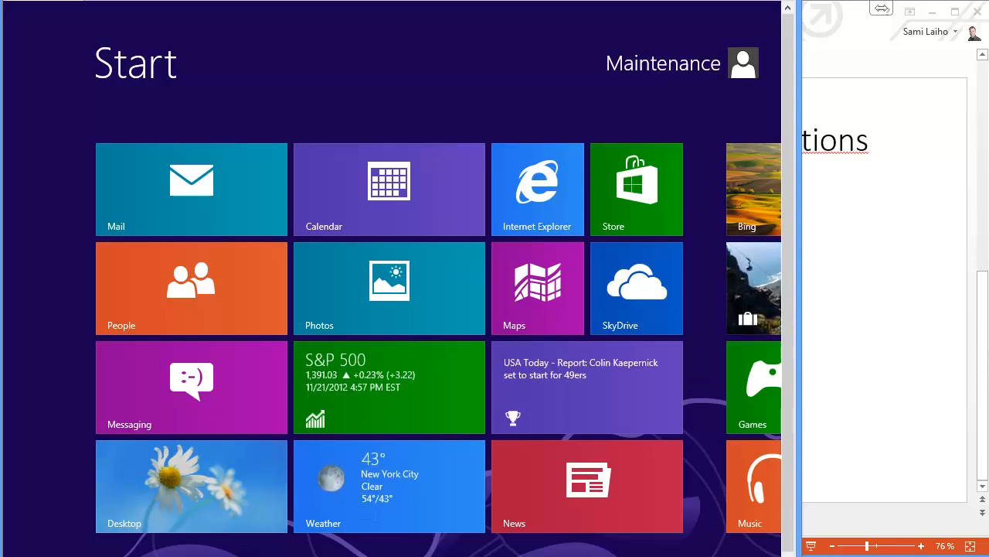
Leave the Start screen for the desktop showing the mode-switching script shortcuts
key(super+d)
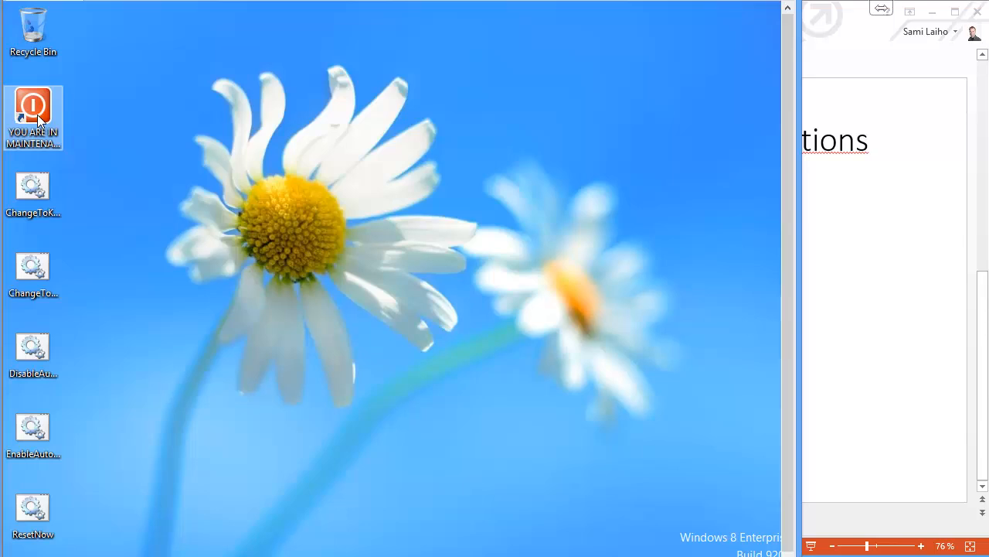
click(34, 198)
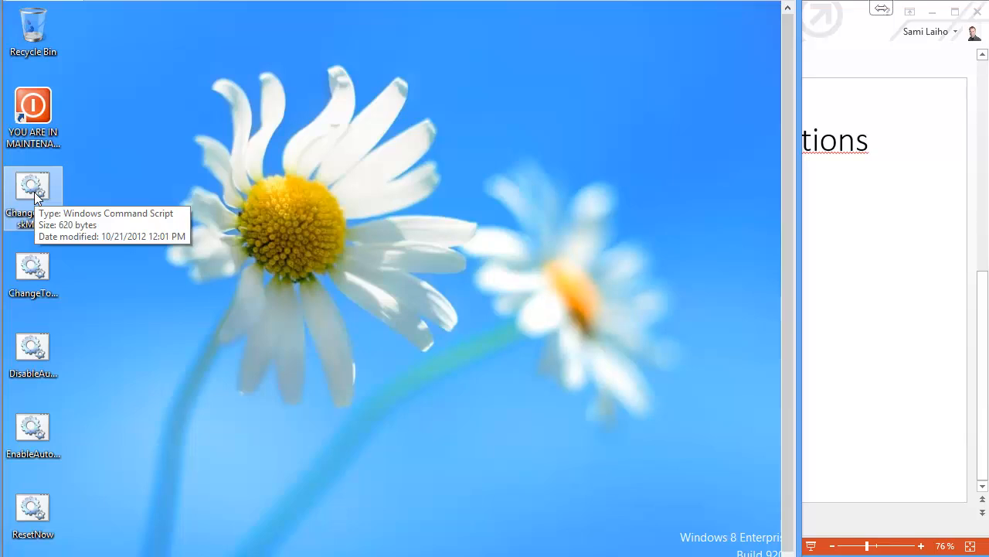
double_click(34, 193)
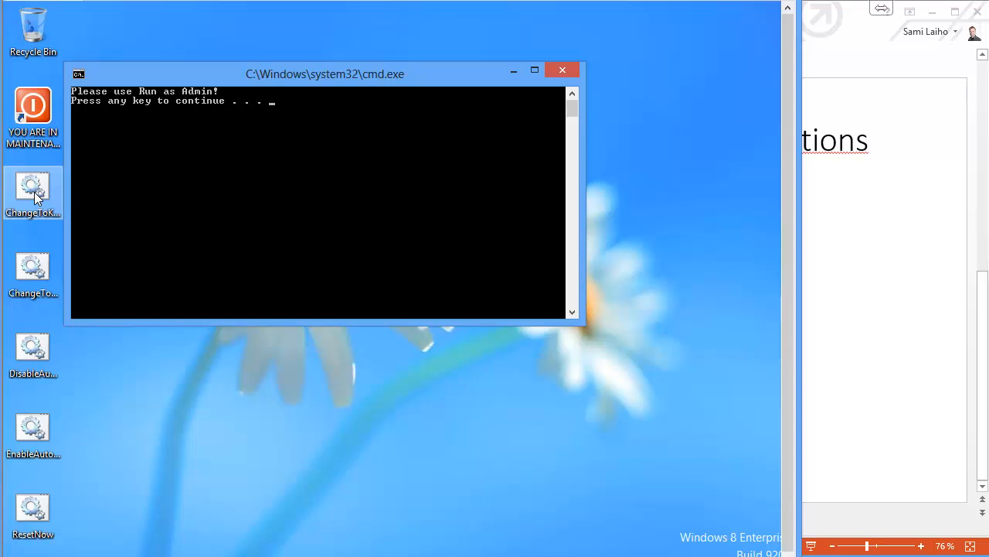
key(Return)
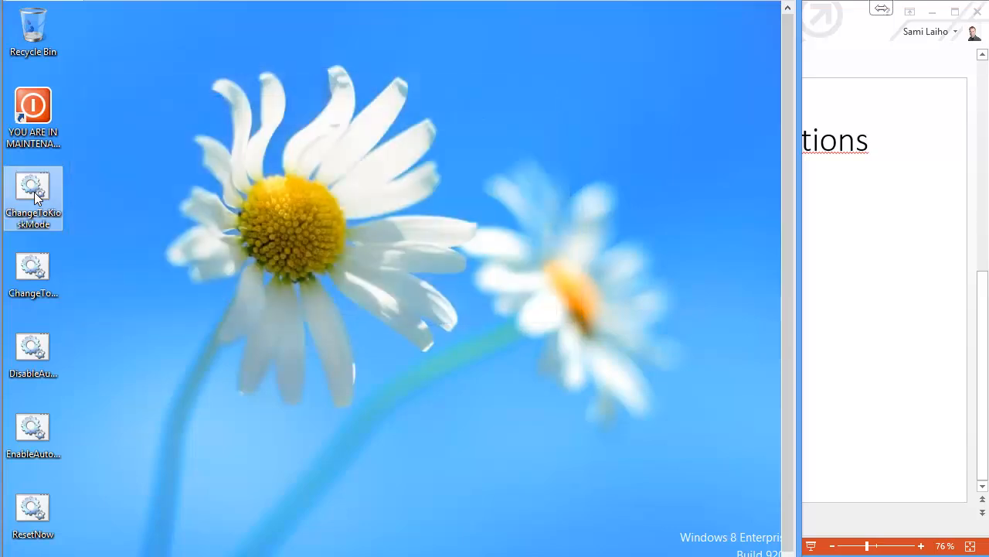
right_click(34, 193)
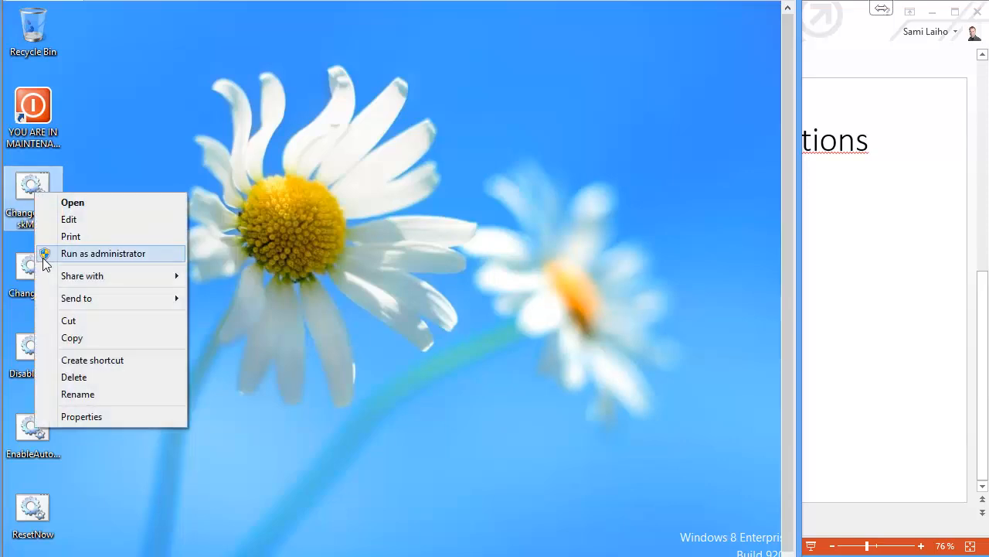
click(93, 170)
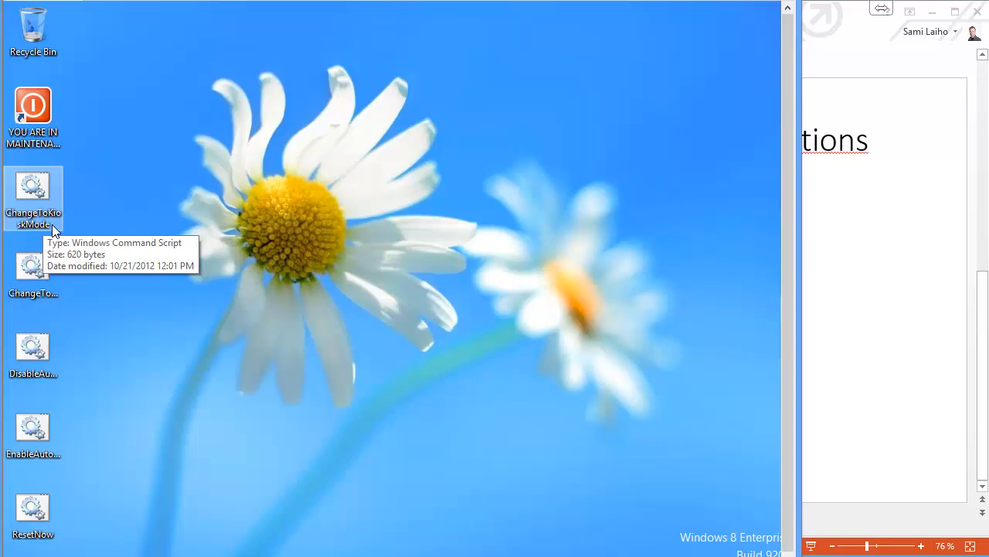
click(35, 280)
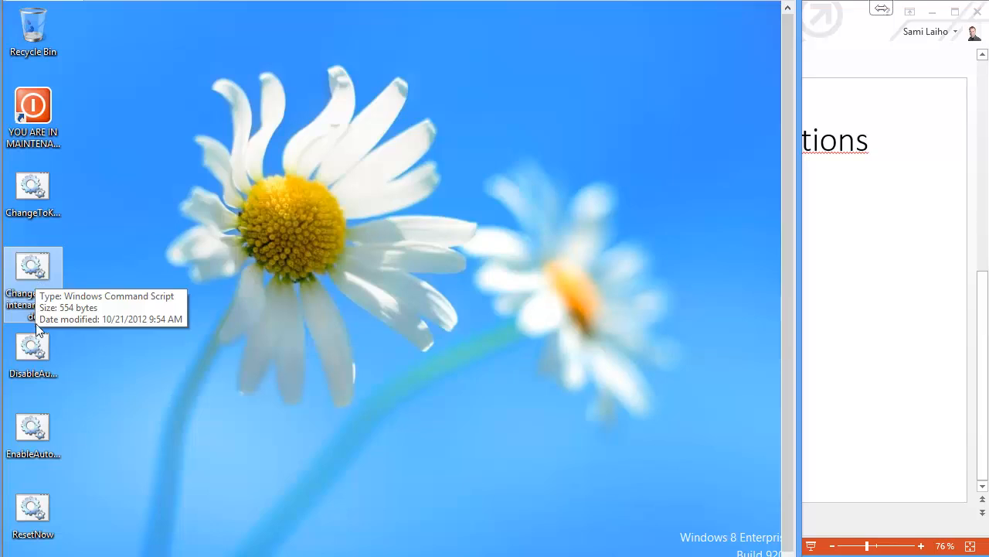
click(33, 346)
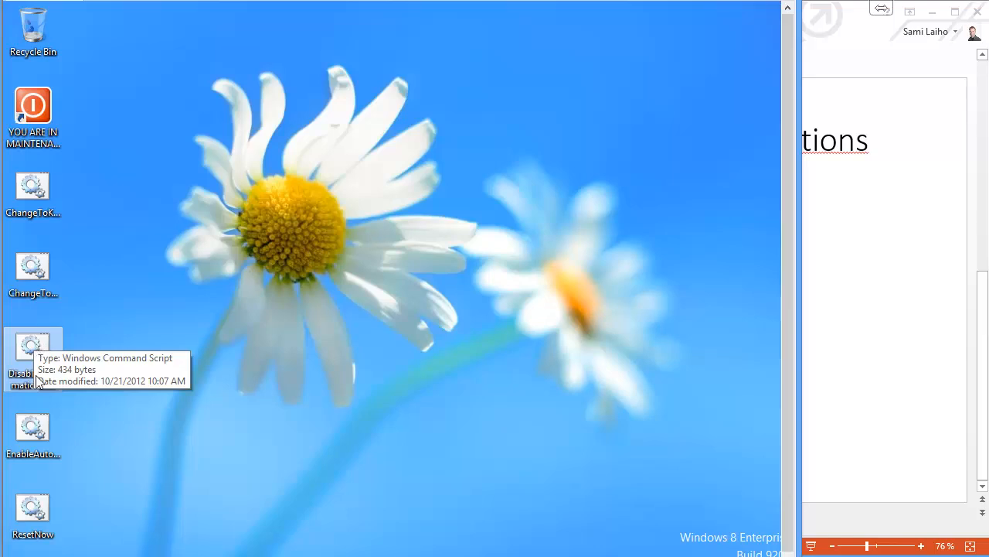
click(35, 500)
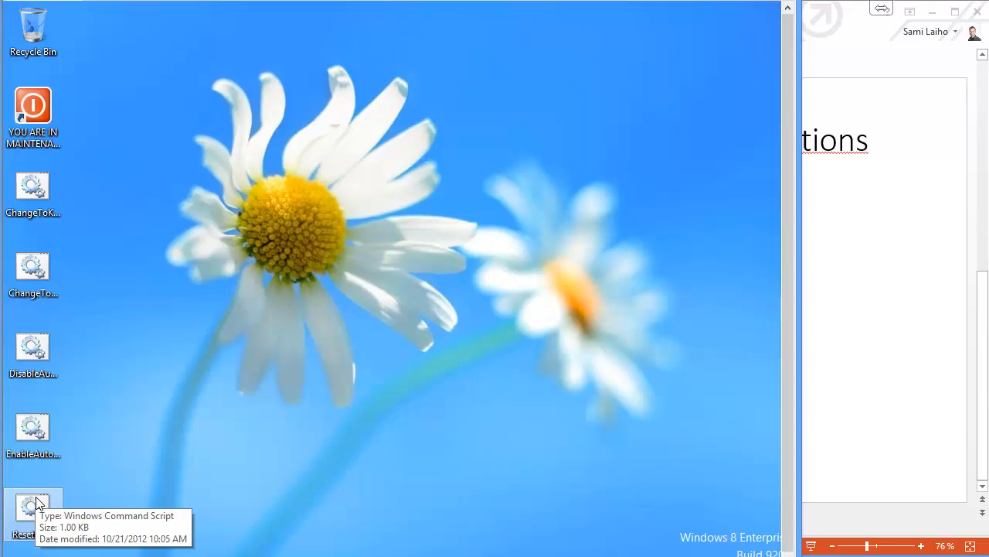
click(38, 440)
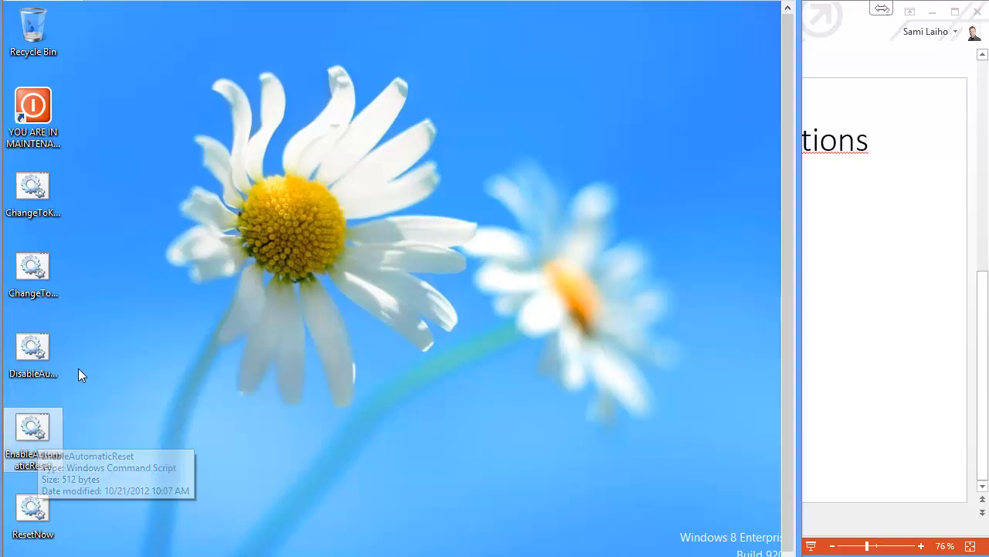
Apply the Earth theme in Personalization and close the window
right_click(122, 248)
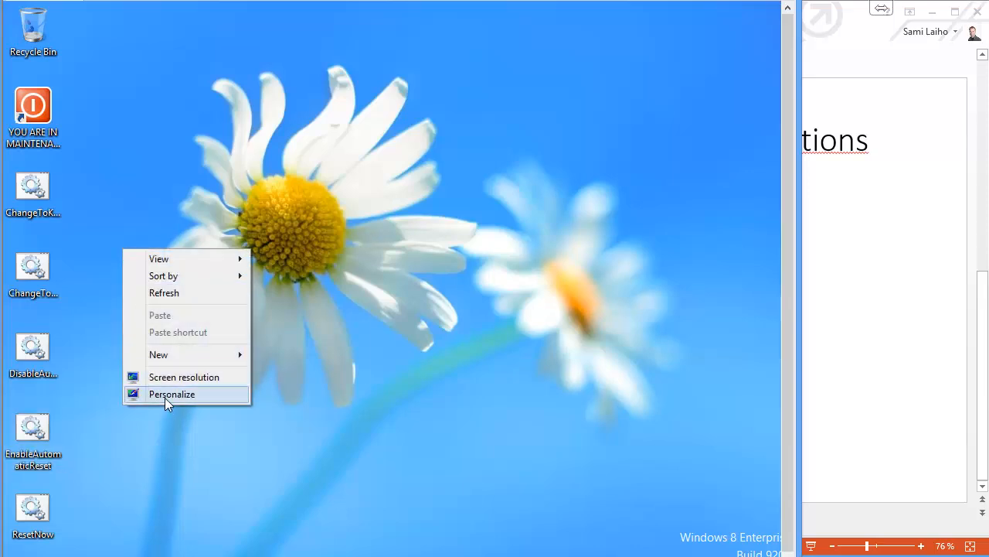
click(168, 397)
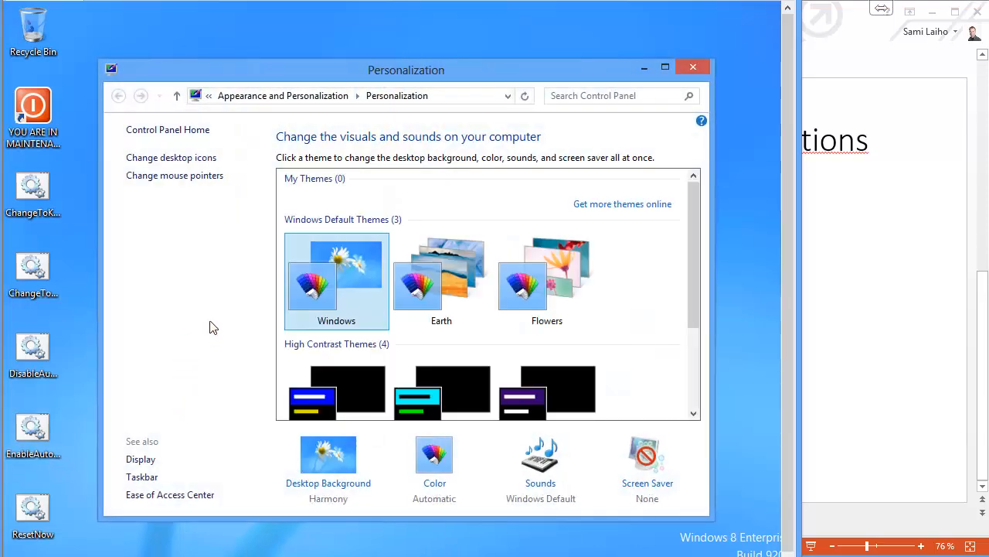
click(447, 277)
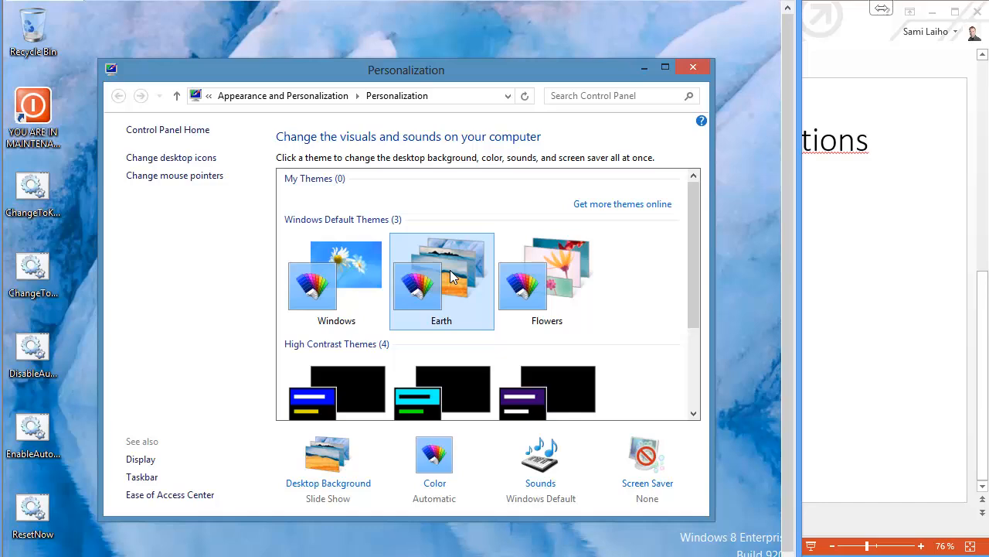
click(694, 68)
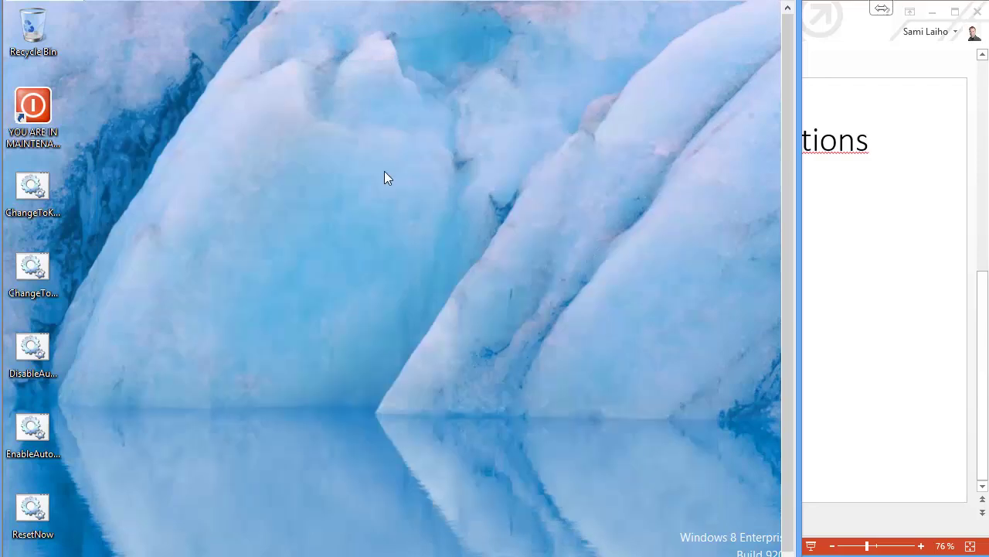
Create a desktop folder named 'This should always be here'
right_click(185, 184)
mouse_move(222, 307)
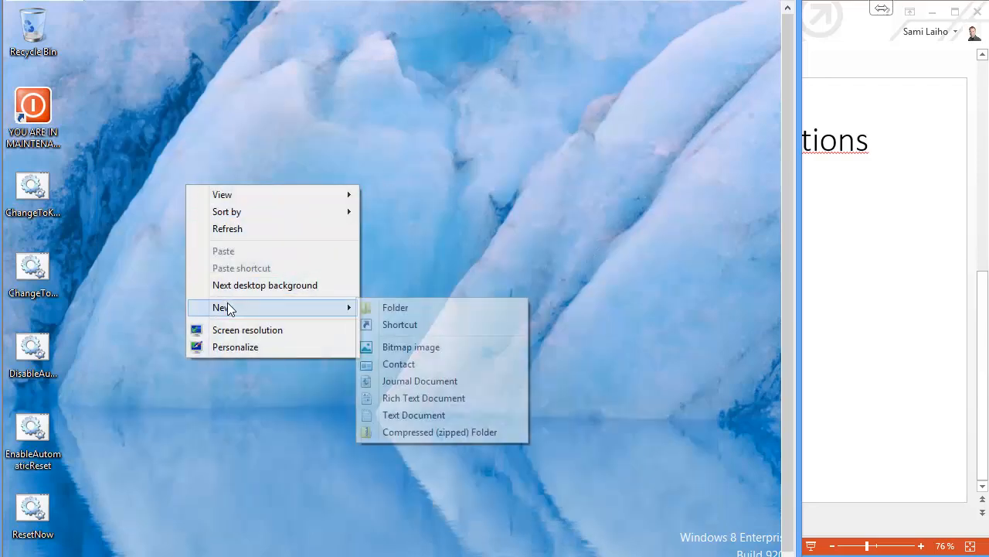
click(392, 309)
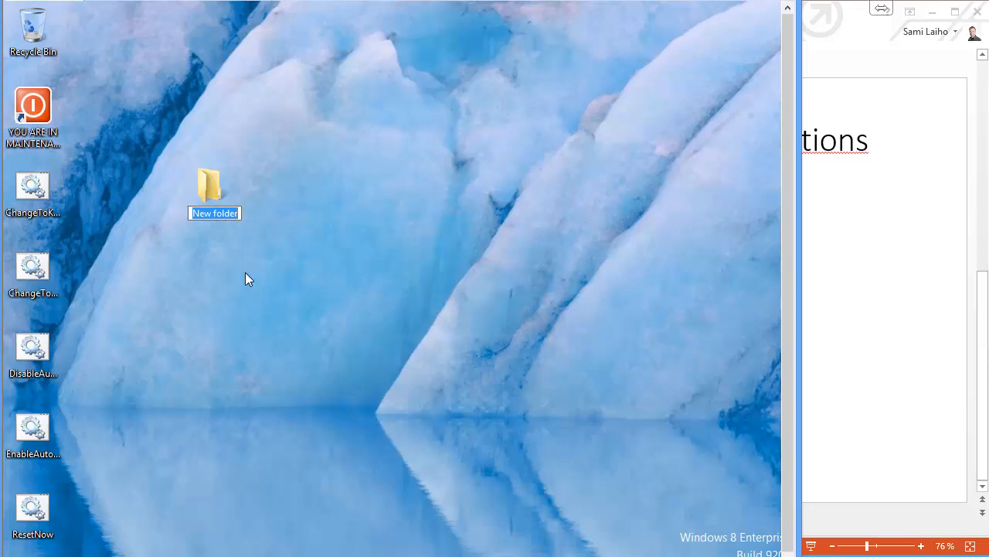
text(This)
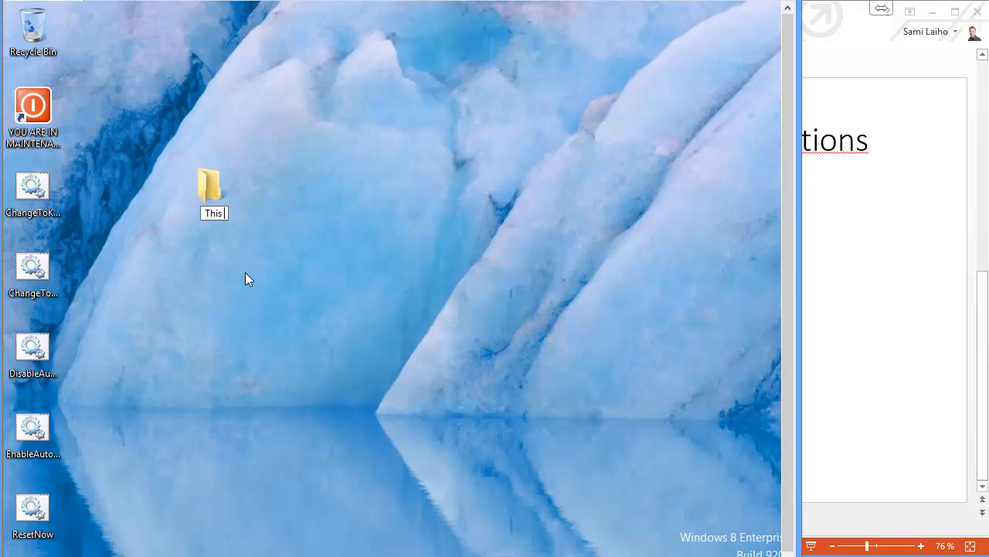
text( should always be here)
key(Return)
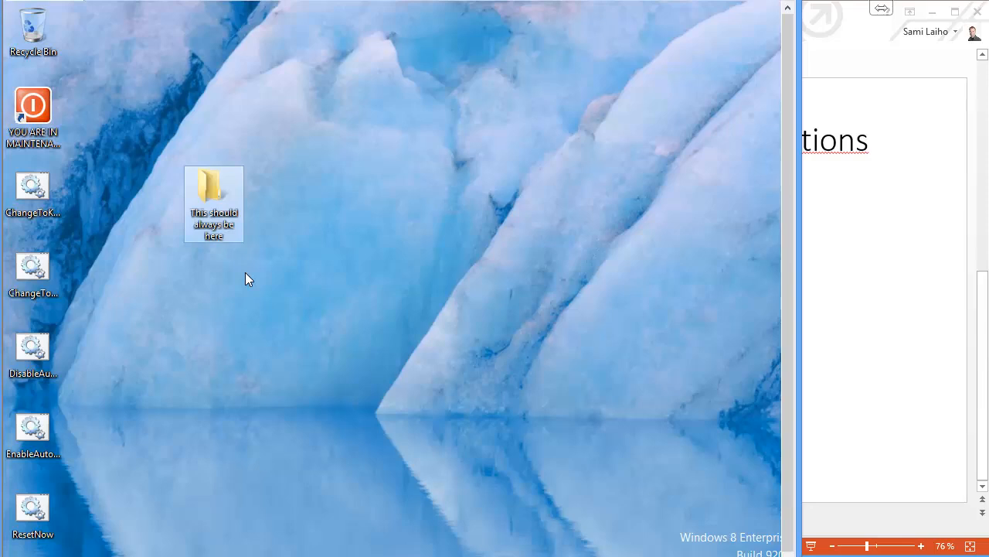
Unpin Mail, People, Messaging, S&P 500, Weather, Photos, Calendar, Maps, SkyDrive, Store and news tiles
key(super)
right_click(230, 199)
right_click(240, 258)
right_click(252, 368)
right_click(338, 402)
right_click(346, 459)
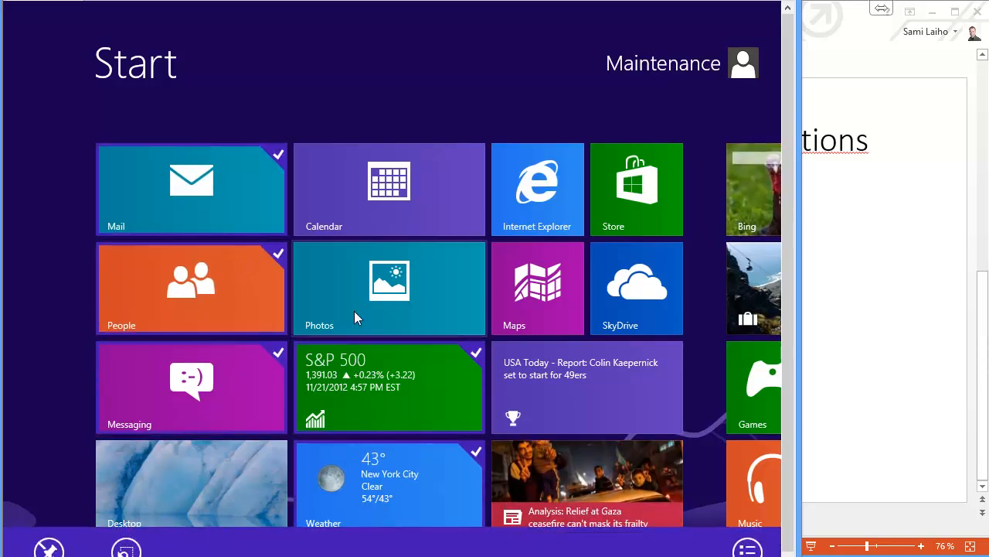
right_click(354, 311)
right_click(364, 231)
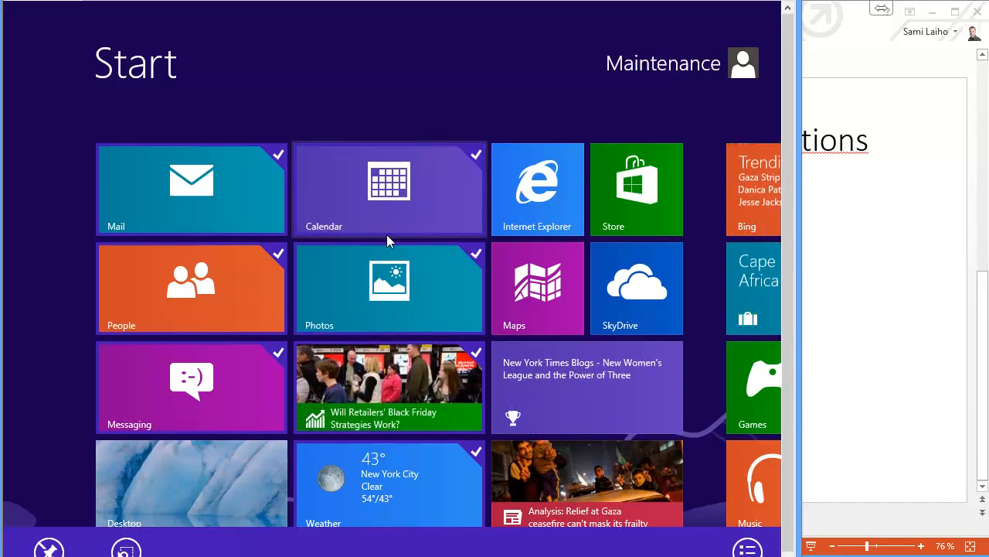
right_click(519, 279)
right_click(614, 294)
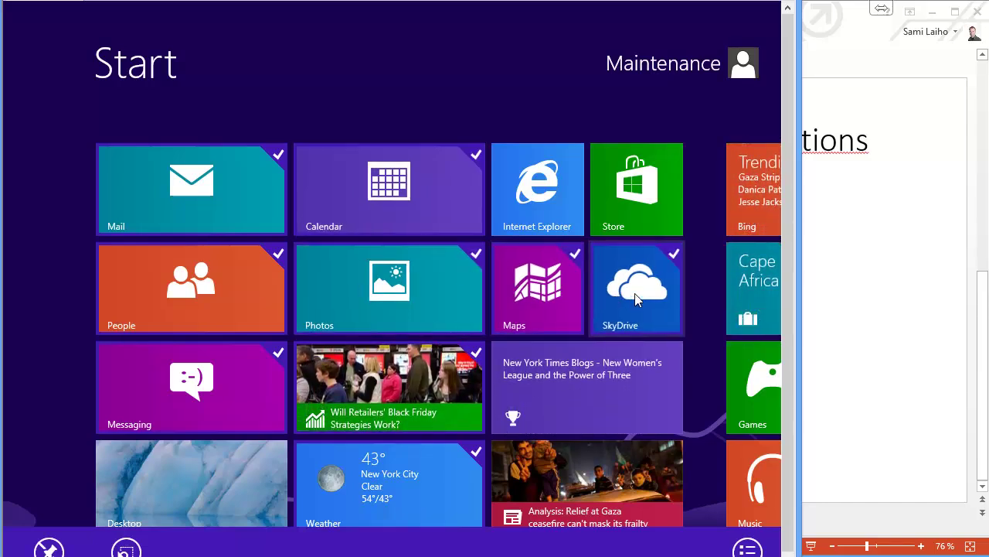
right_click(642, 192)
right_click(596, 387)
right_click(596, 475)
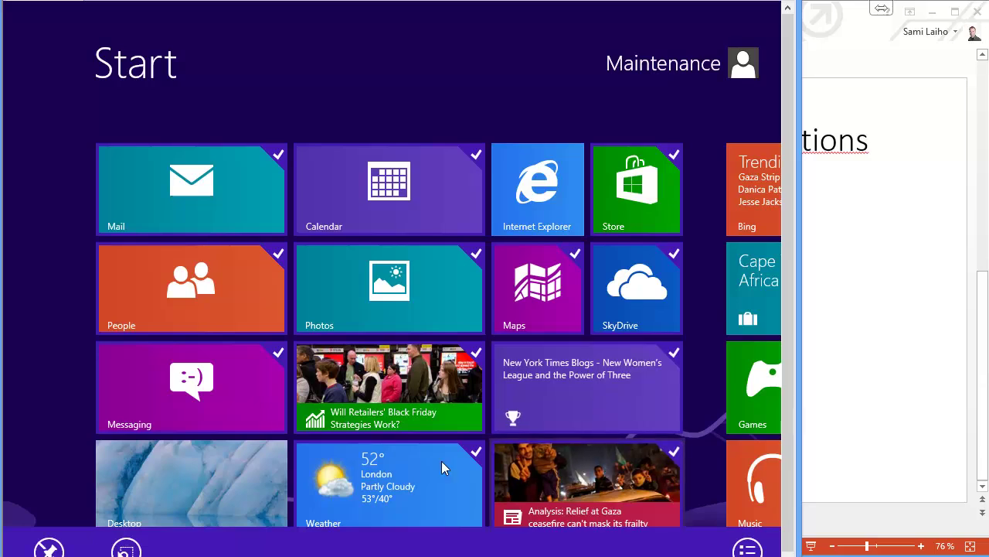
click(48, 549)
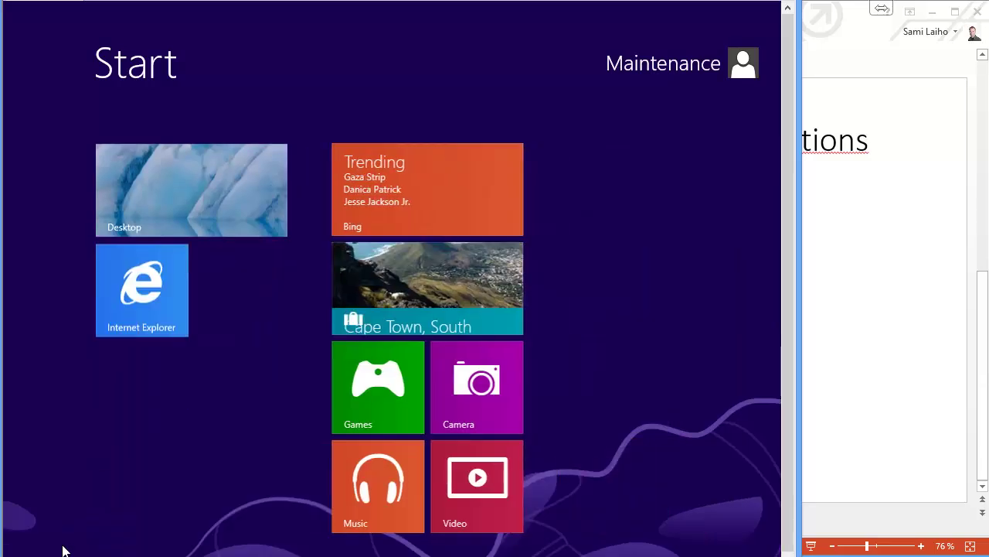
Unpin Trending, travel, Games, Camera, Music and Video tiles, then return to the desktop
right_click(432, 208)
right_click(398, 309)
right_click(418, 354)
right_click(433, 402)
right_click(403, 480)
right_click(463, 483)
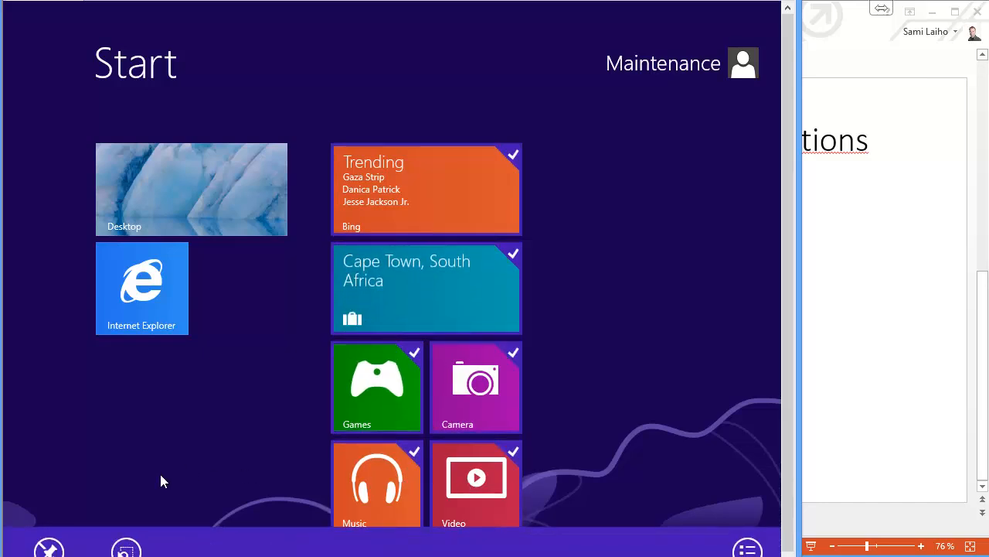
click(48, 549)
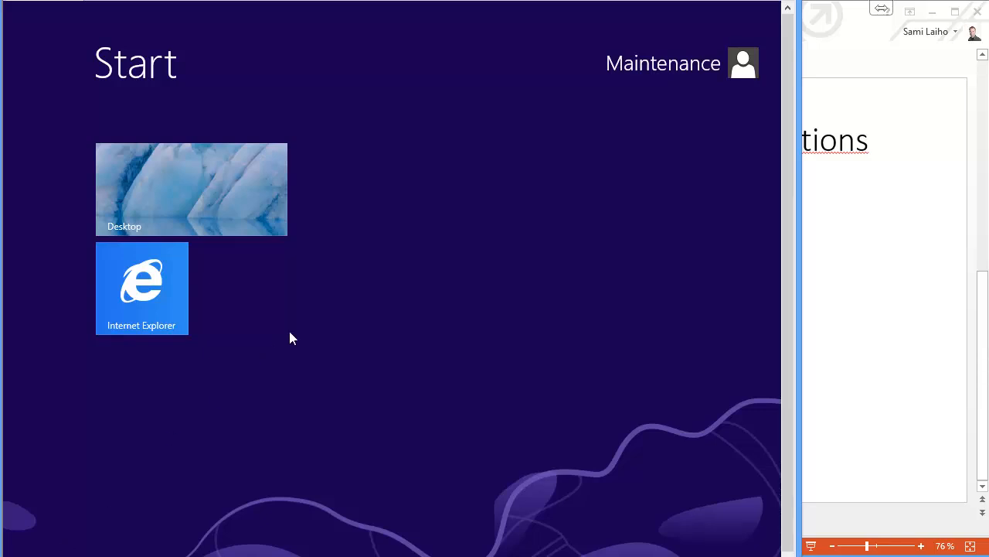
key(super)
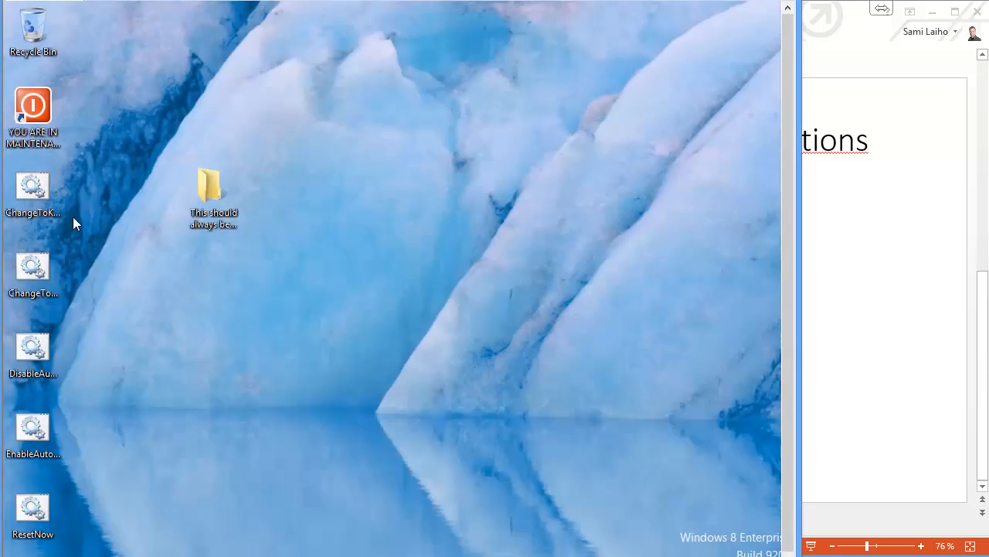
Run the ChangeToKioskMode script as administrator and approve the UAC prompt
click(37, 191)
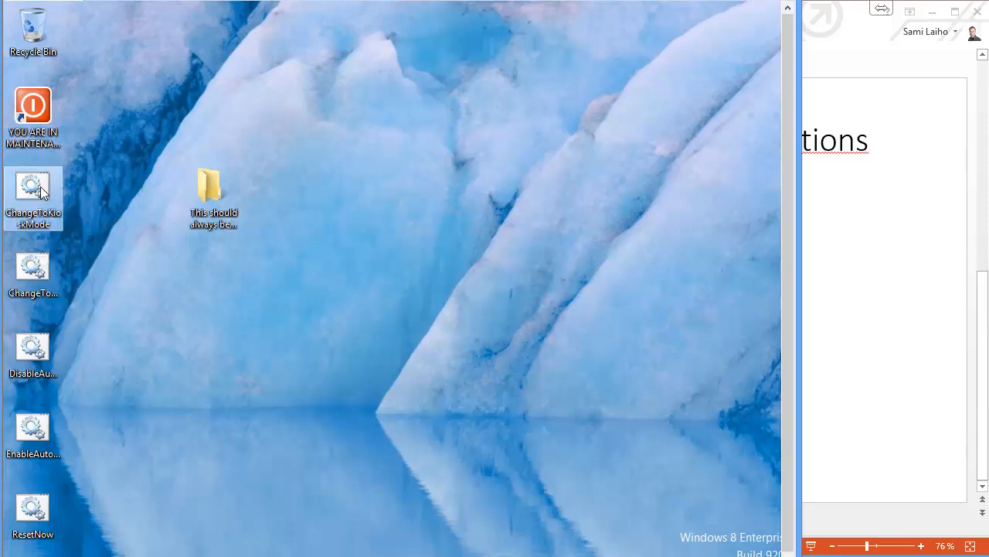
right_click(41, 186)
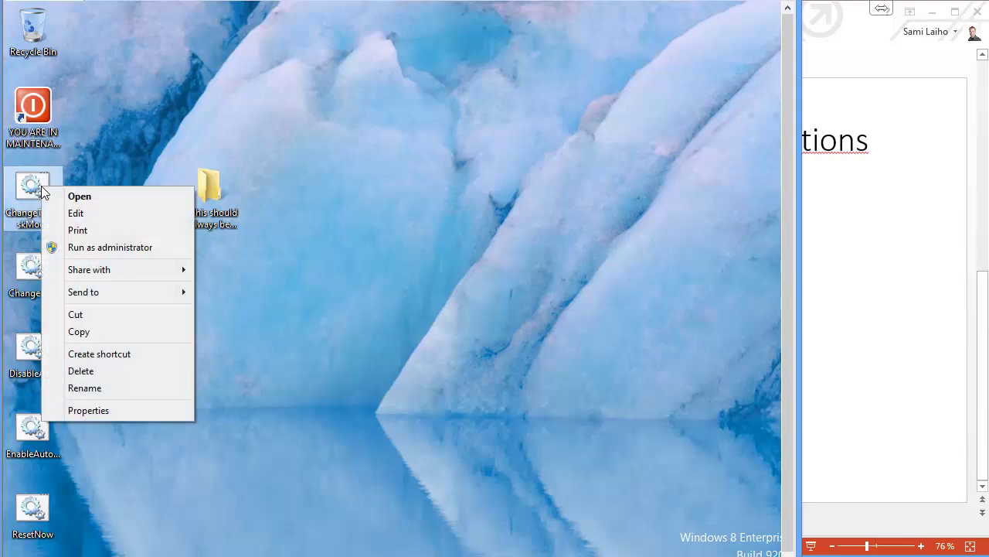
click(56, 251)
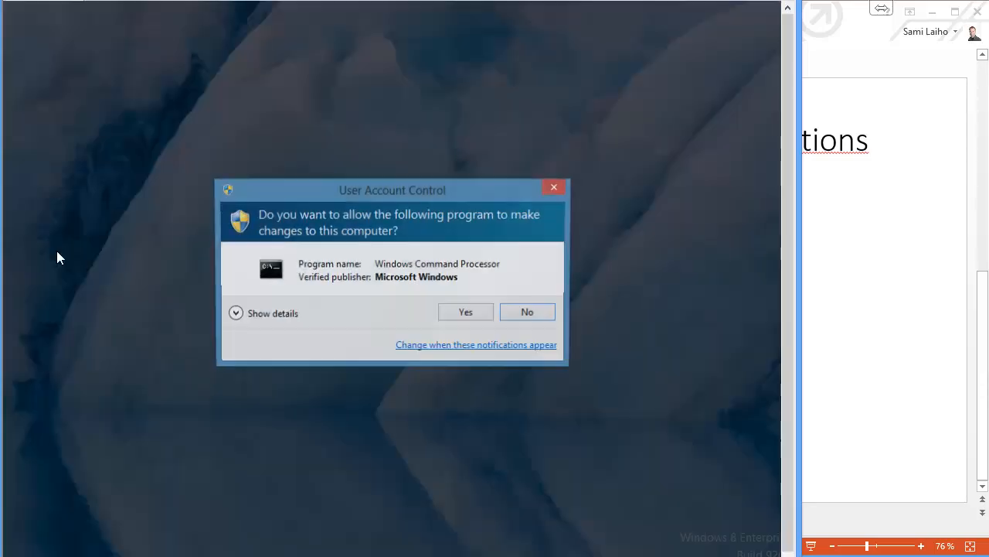
click(458, 312)
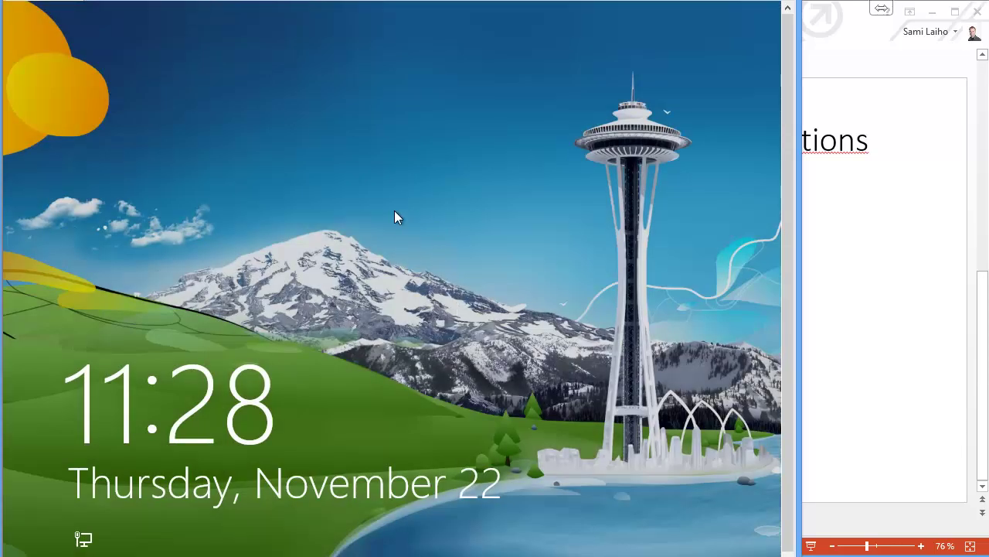
Dismiss the lock screen and sign in again as Maintenance
click(395, 211)
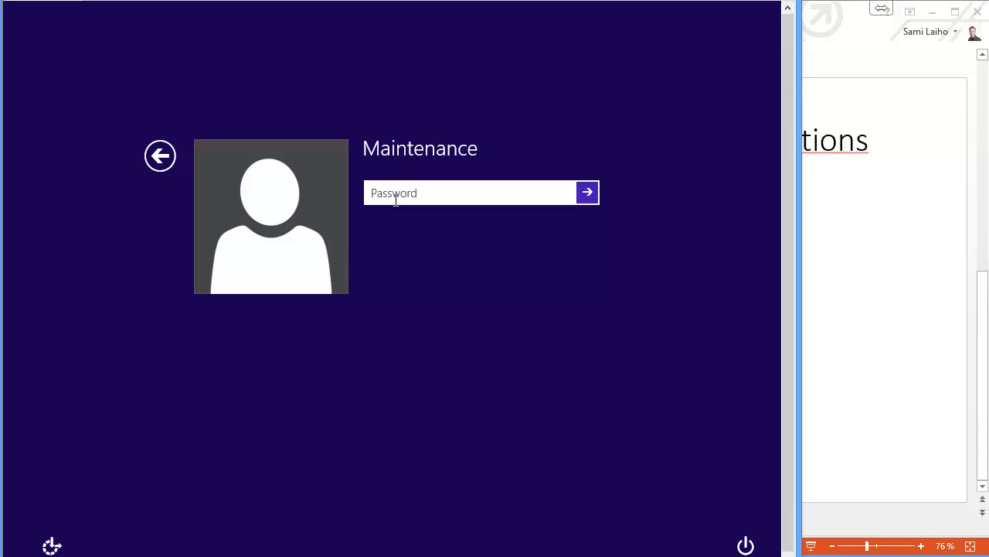
text(••••••••)
key(Return)
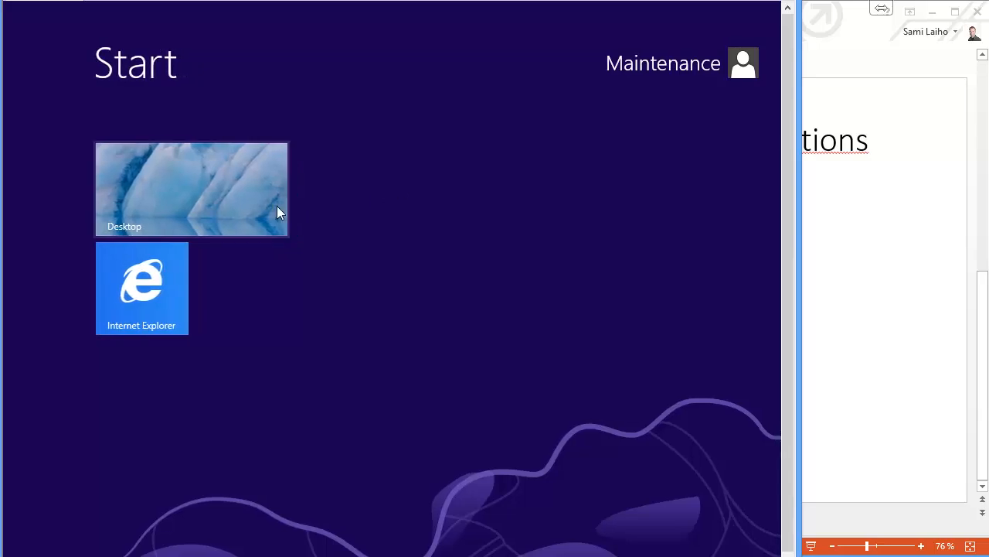
Unpin the remaining Desktop and Internet Explorer tiles from Start
right_click(190, 206)
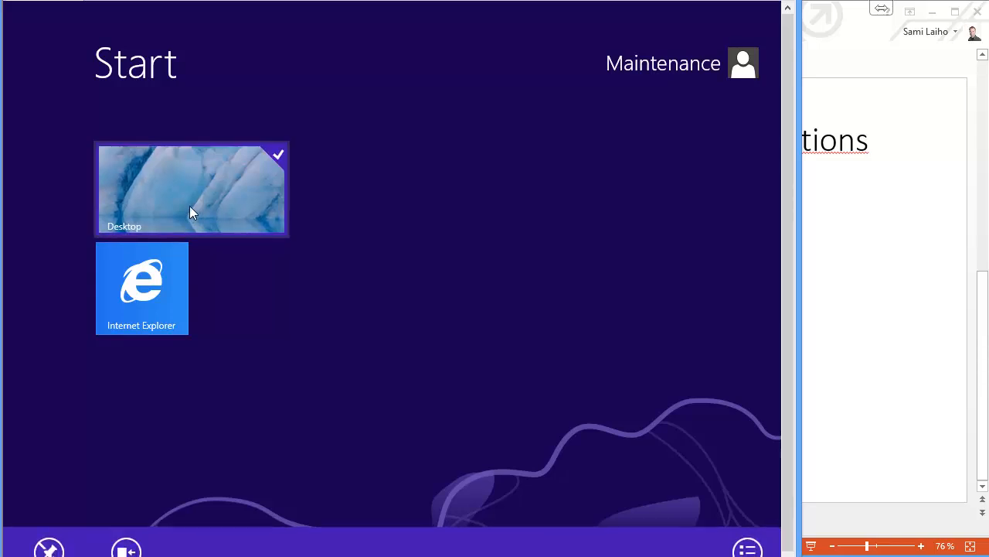
right_click(167, 271)
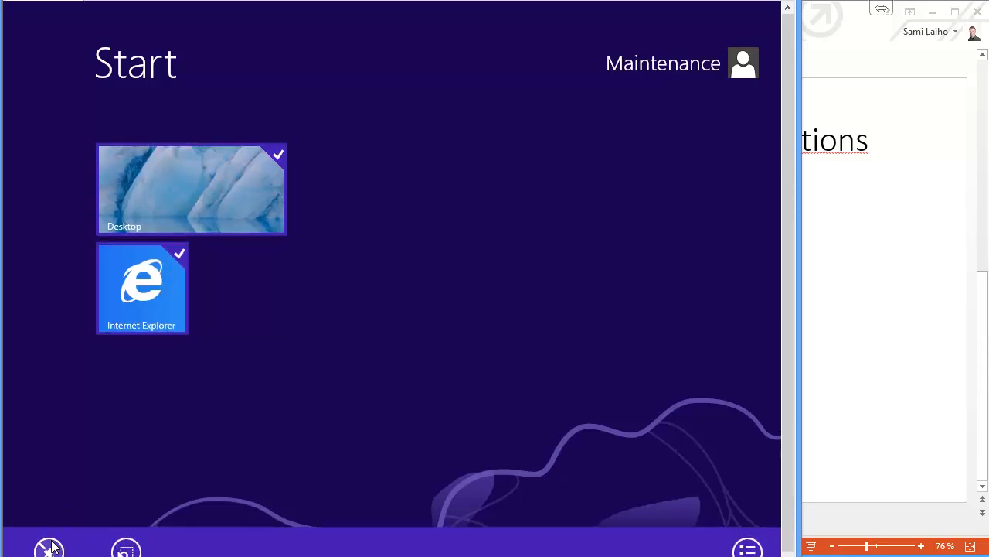
click(49, 547)
Delete the 'This should always be here' folder from the desktop
key(super)
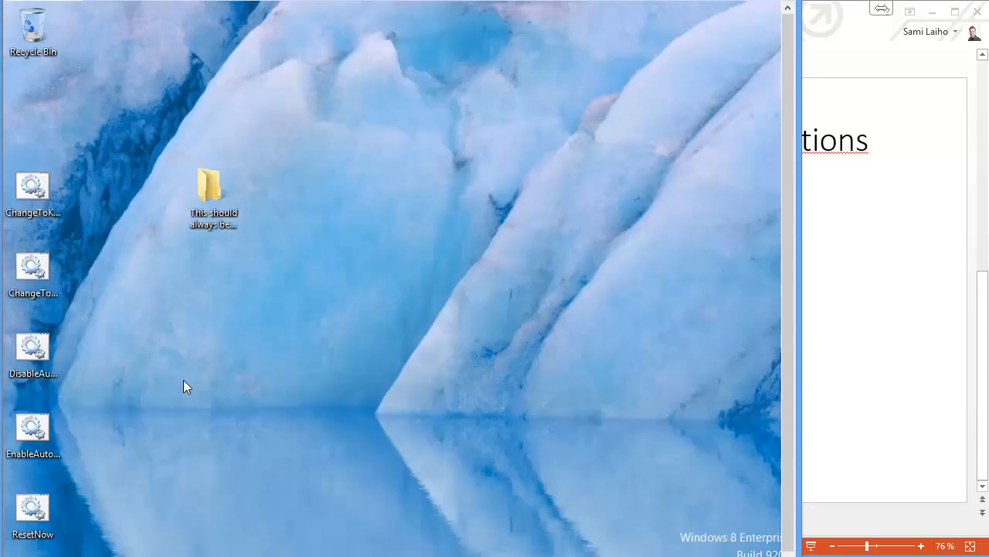
right_click(214, 194)
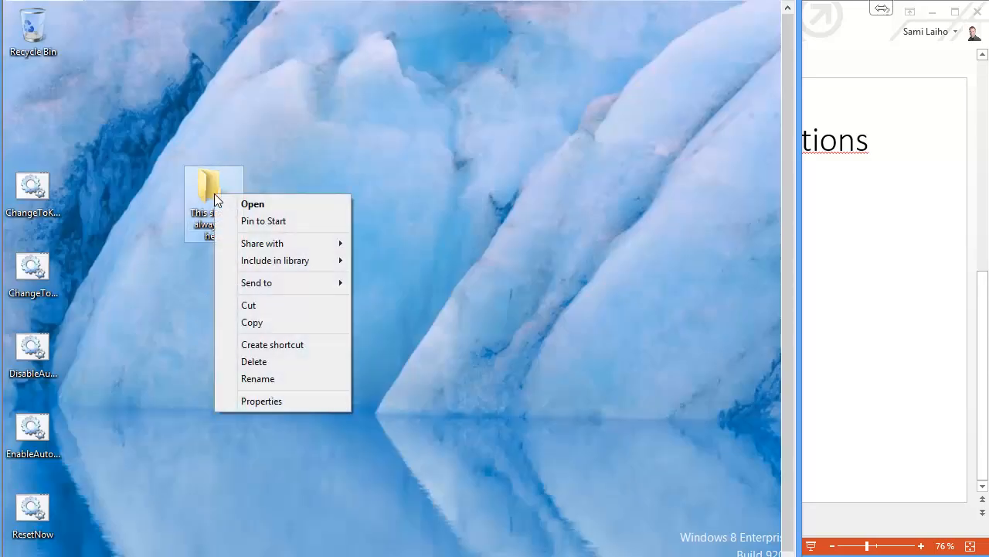
click(233, 360)
Apply the Windows theme with the daisy wallpaper via Personalization and close it
right_click(267, 261)
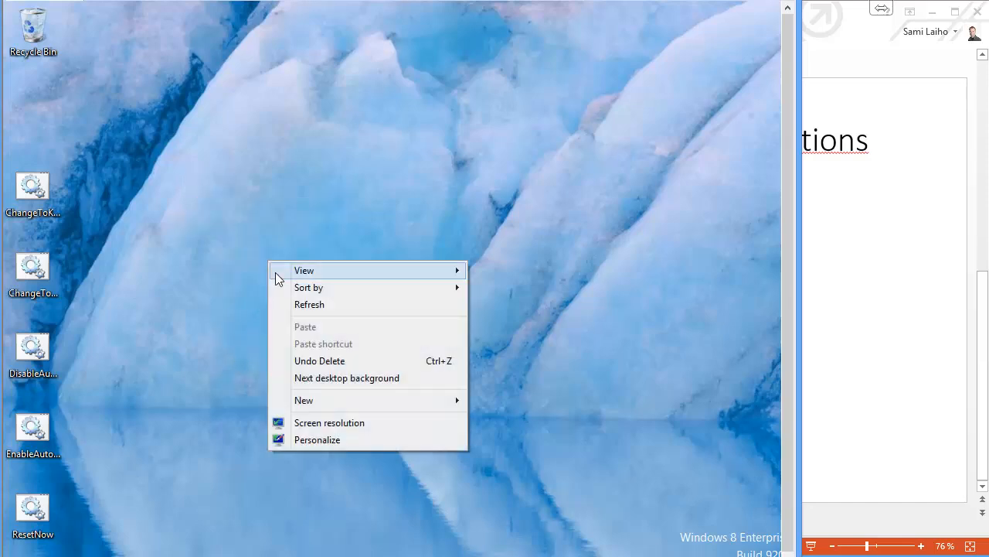
click(313, 439)
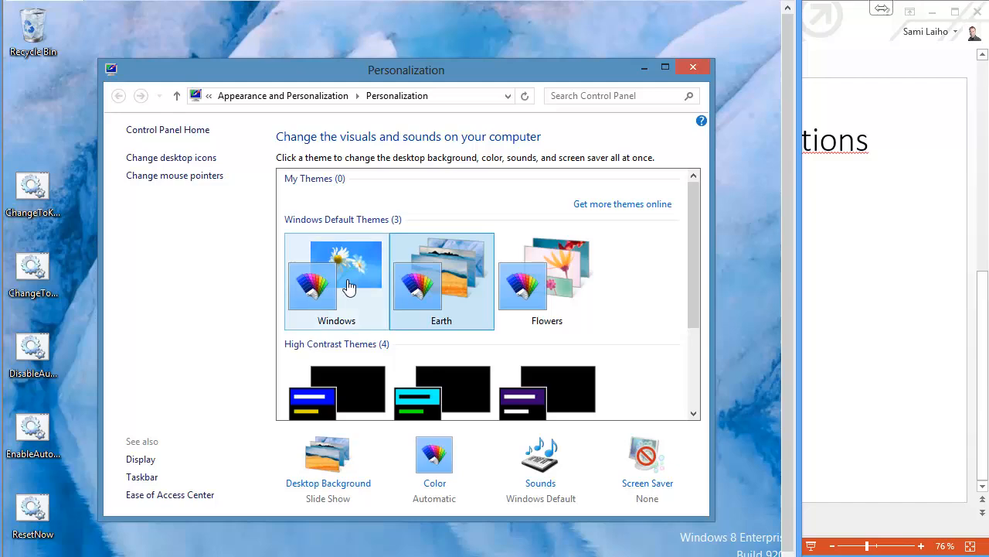
click(348, 286)
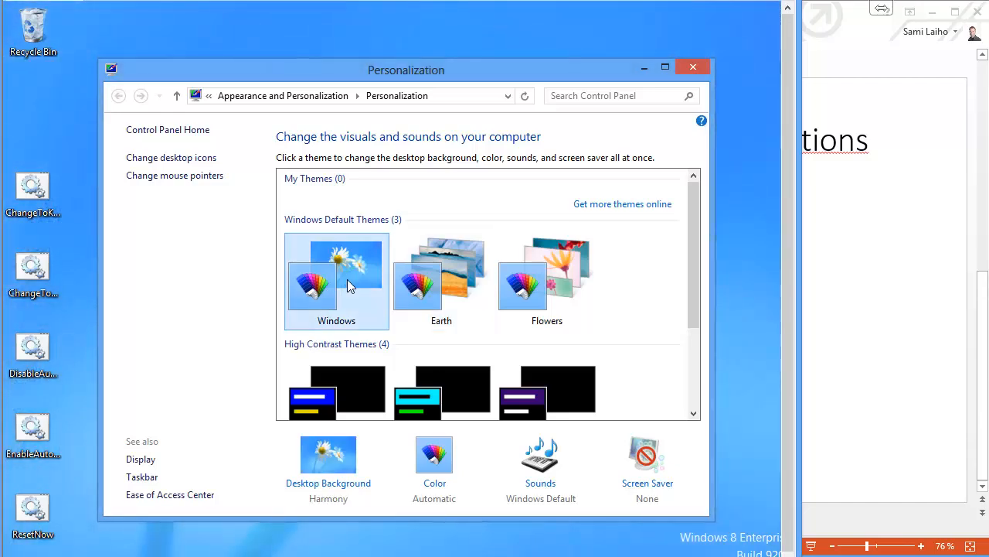
click(685, 68)
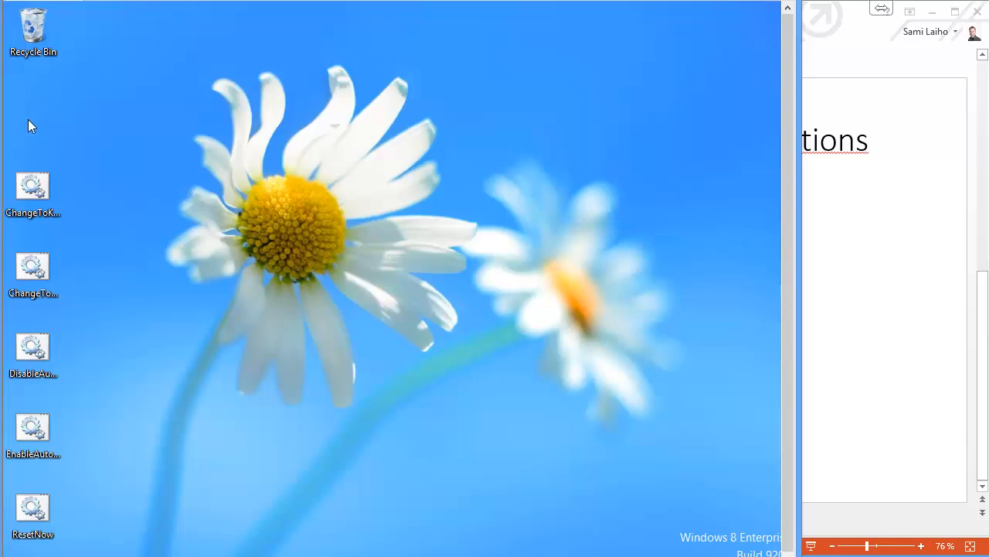
Select the five script icons and permanently delete them, leaving only the Recycle Bin
mouse_move(83, 170)
mouse_down()
mouse_move(31, 192)
mouse_move(19, 534)
mouse_up()
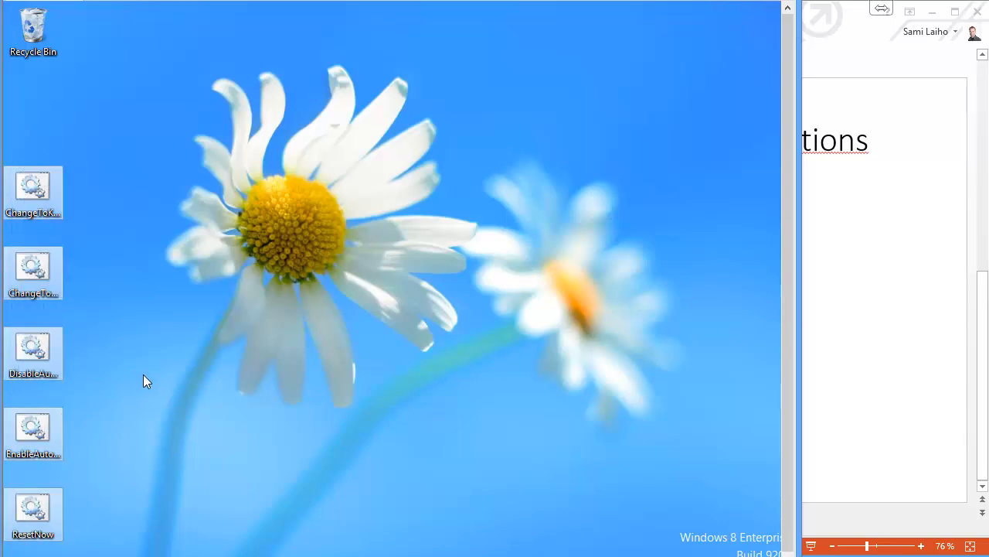
key(shift+Delete)
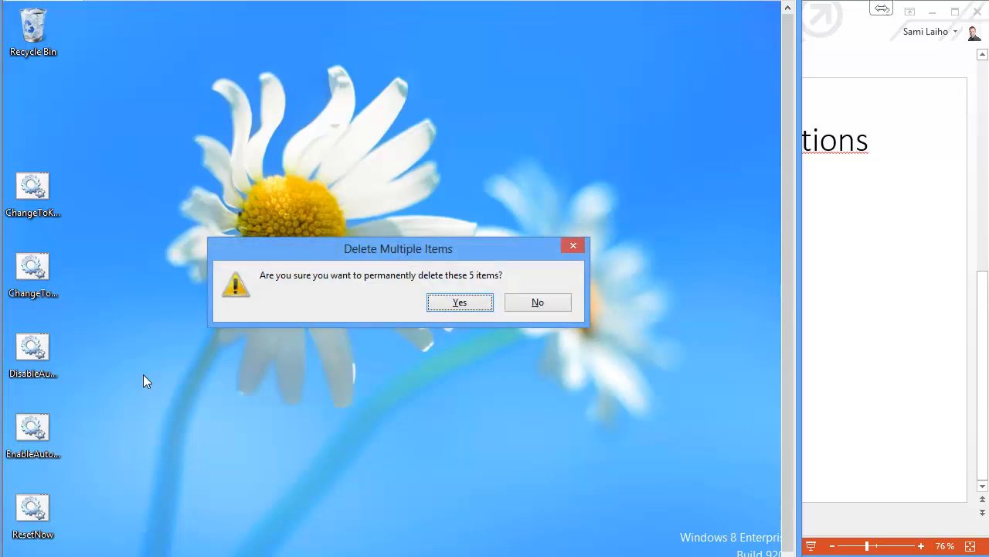
key(Return)
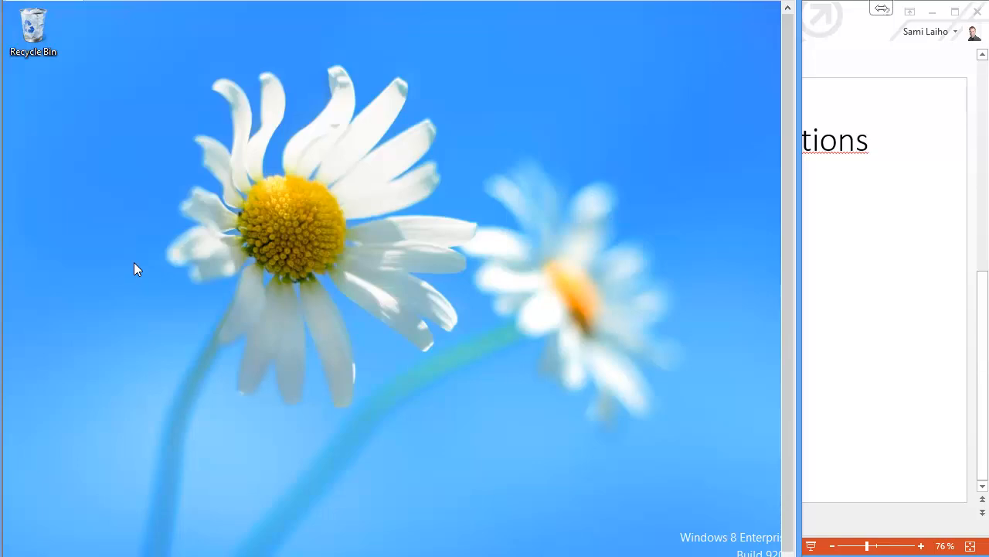
Restart the Windows 8 guest from the charms Settings power options
key(super)
key(super+c)
click(749, 457)
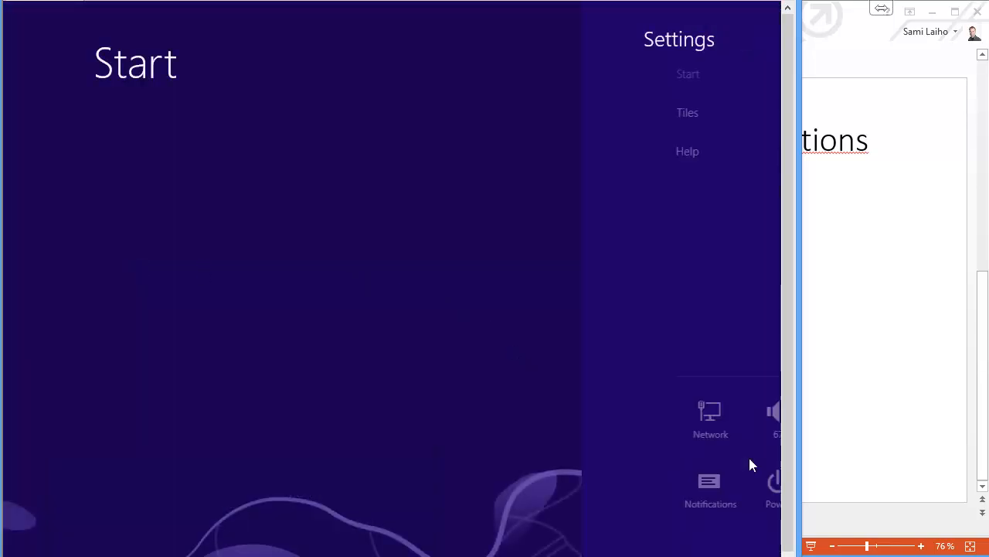
click(682, 477)
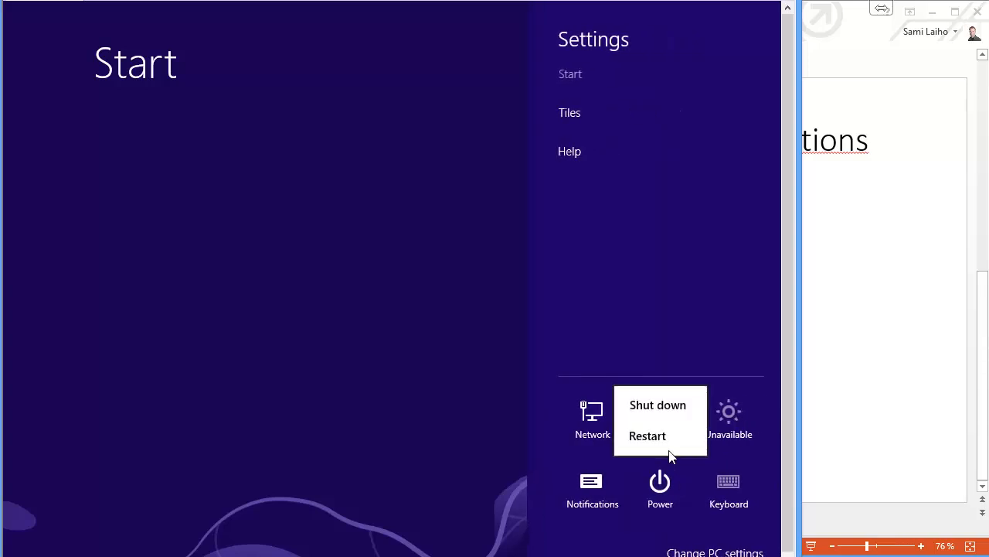
click(667, 449)
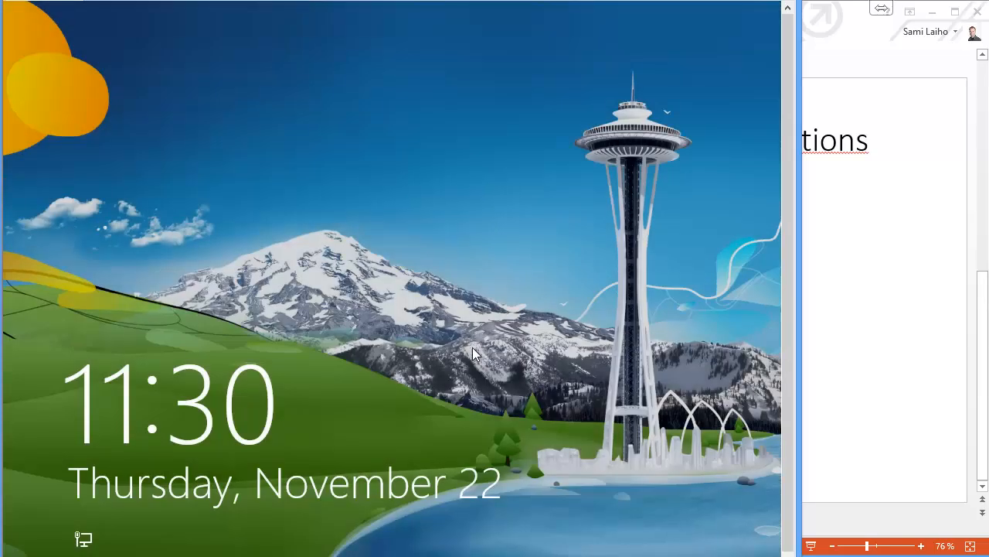
Sign in as Maintenance and go to the desktop with the ice wallpaper, folder and scripts restored
click(361, 270)
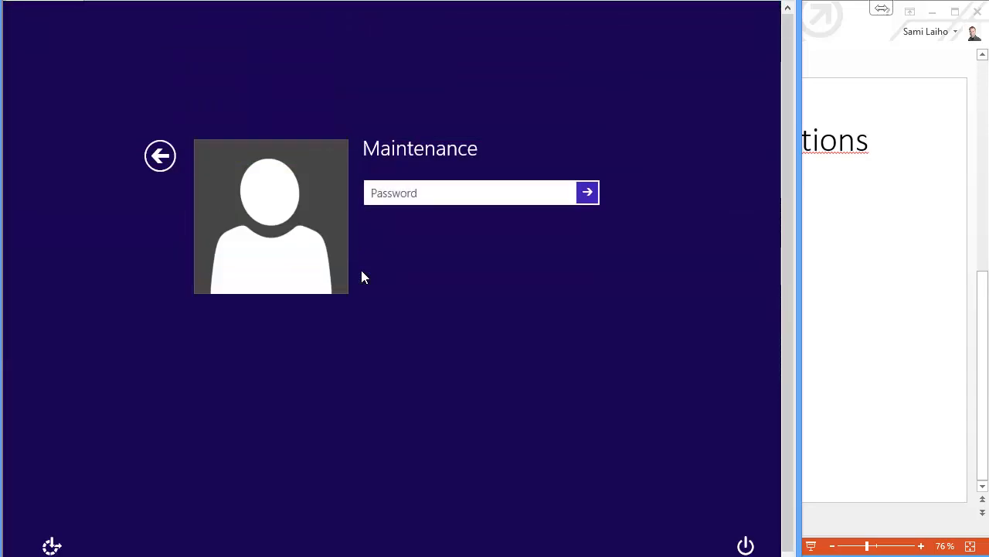
text(•••••••)
key(Return)
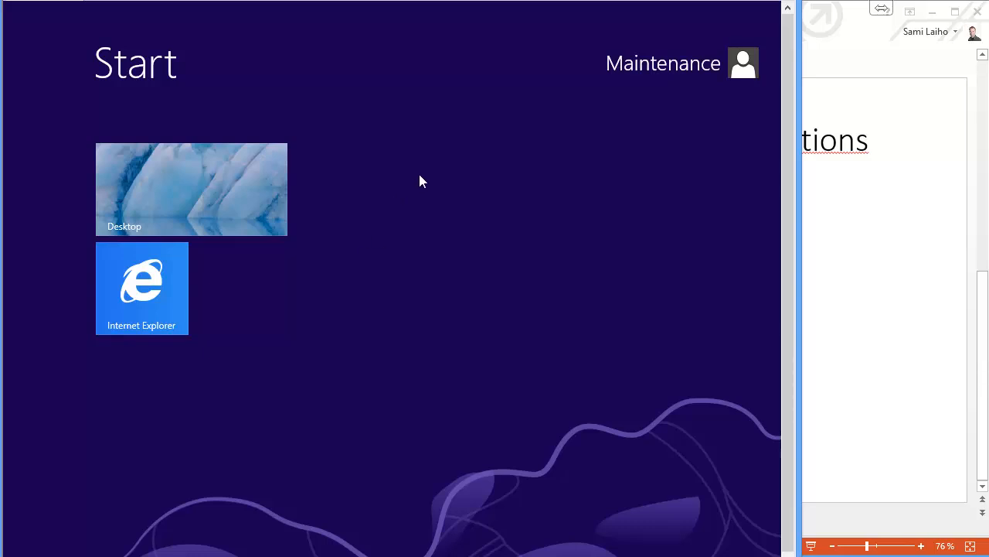
key(super+d)
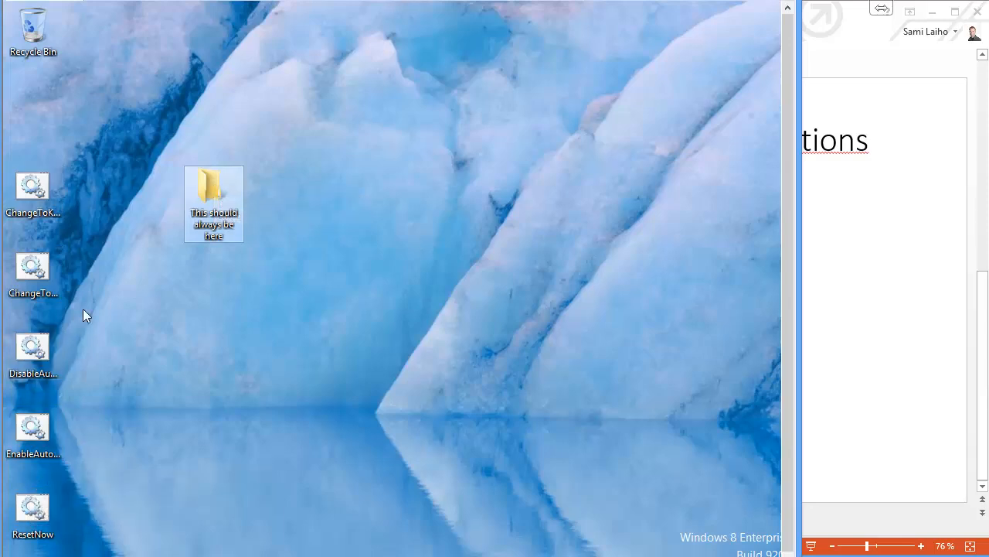
click(143, 266)
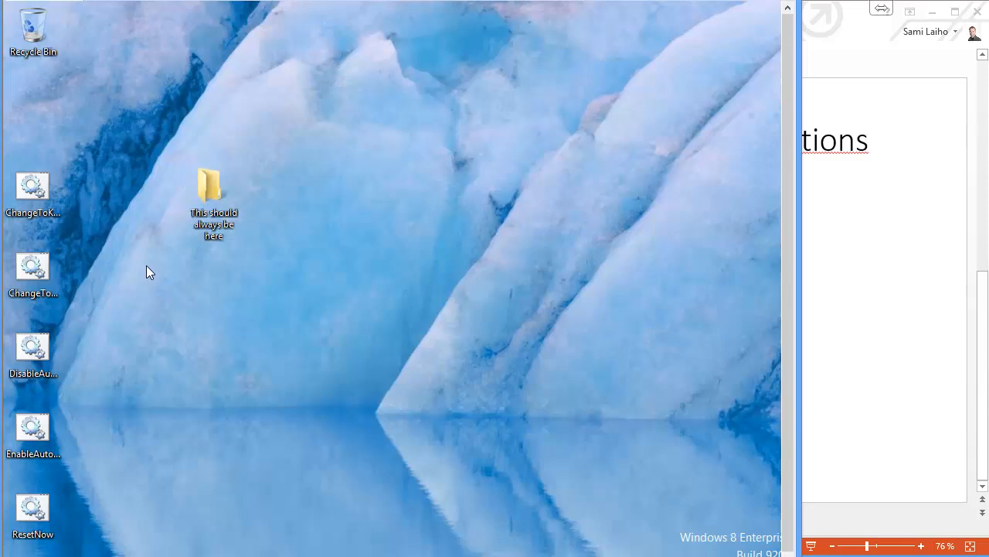